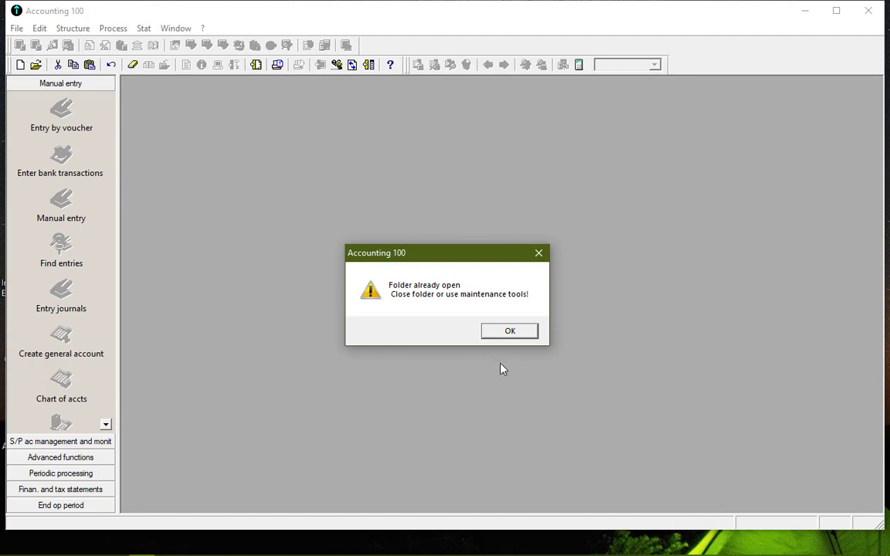
Dismiss the folder warning and close Accounting 100.
left_click(514, 335)
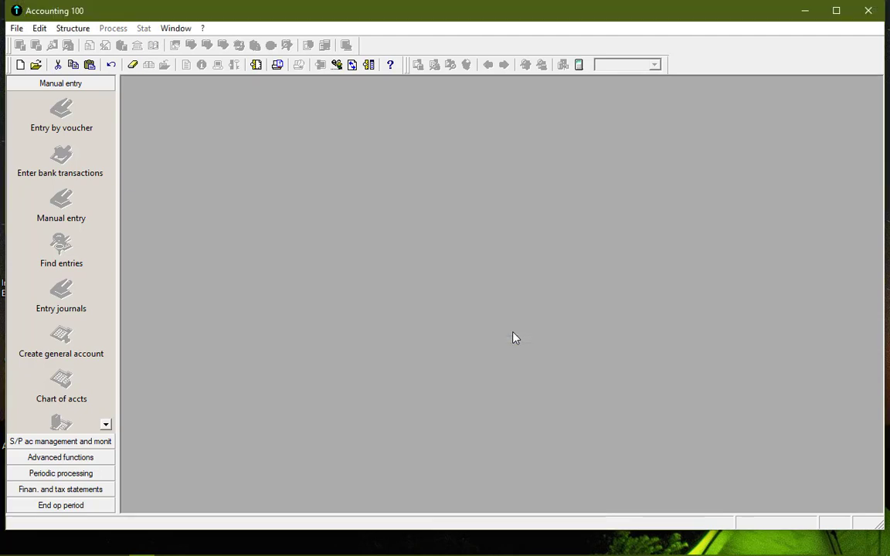
left_click(869, 10)
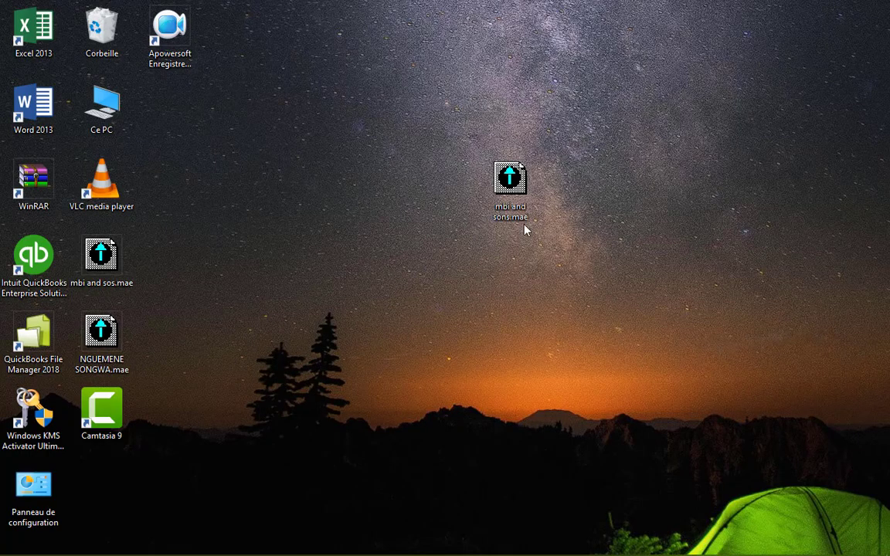
Try to open the mbi and sons.mae file from the desktop, and close Accounting 100 again.
left_click(510, 184)
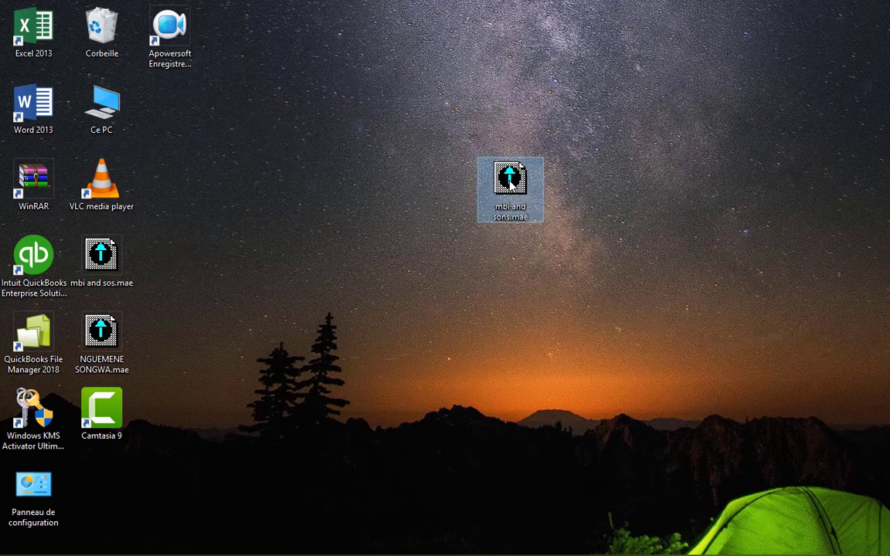
double_click(510, 183)
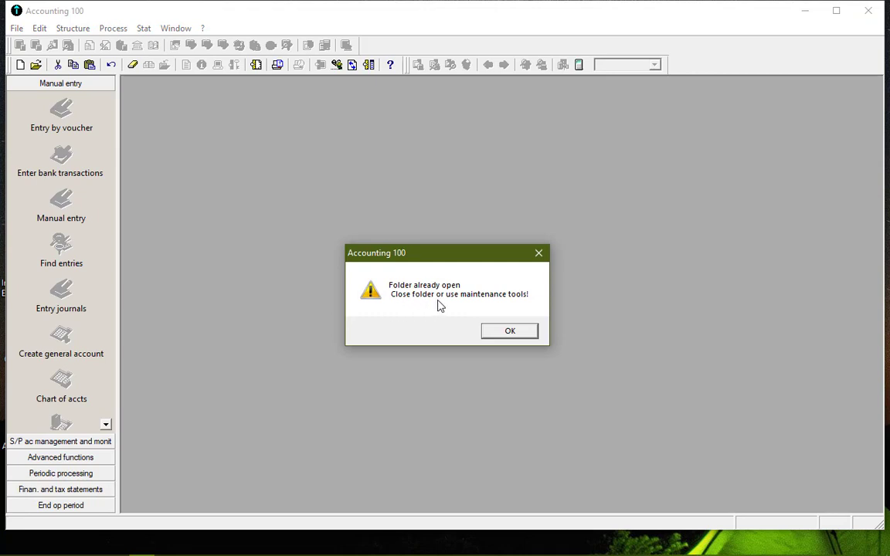
left_click(520, 335)
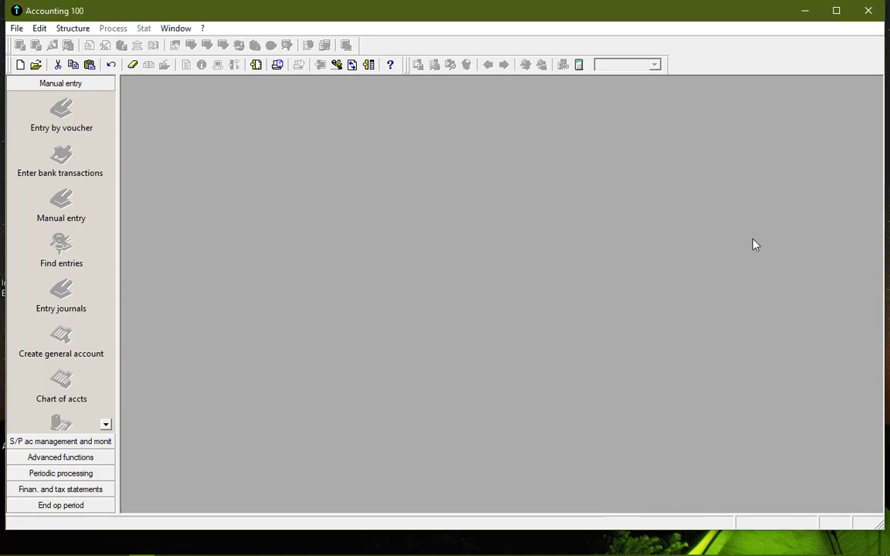
left_click(871, 11)
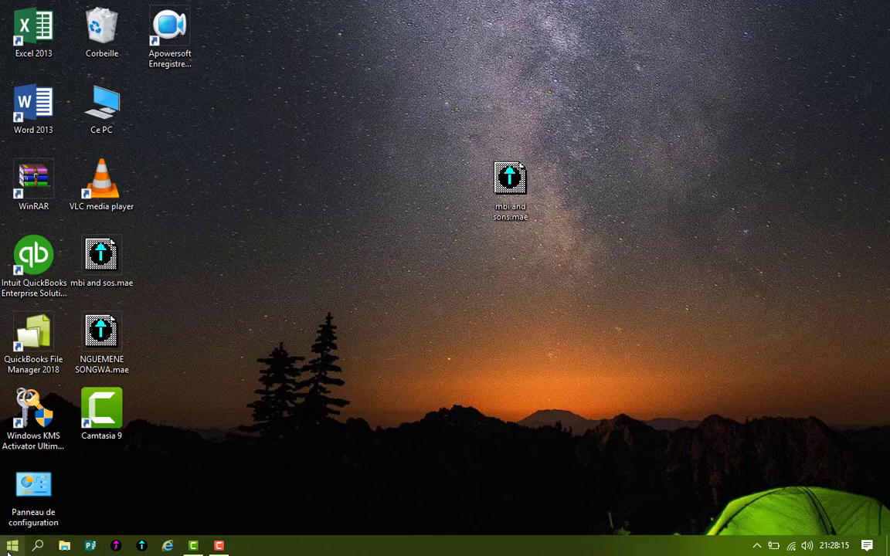
Launch the Maintenance program from the Sage folder among the installed Windows programs.
left_click(13, 545)
scroll(119, 395, "down", 6)
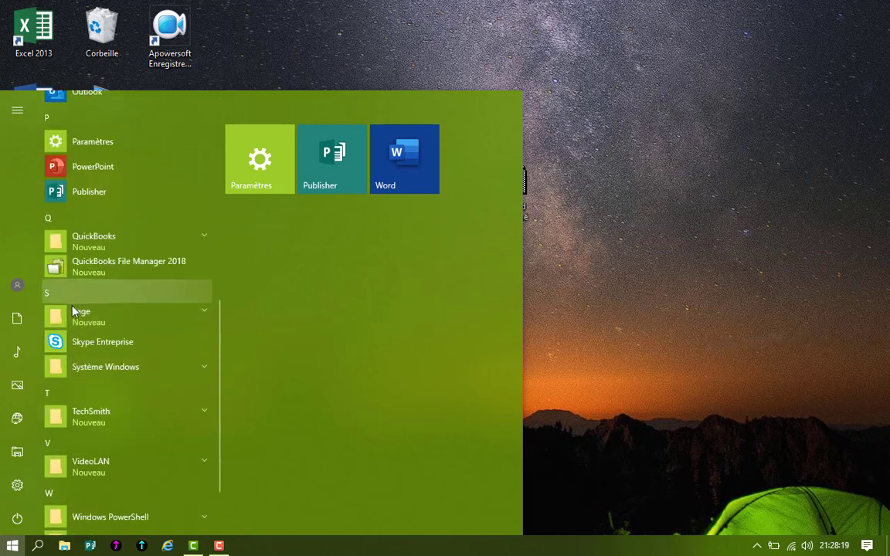
left_click(205, 312)
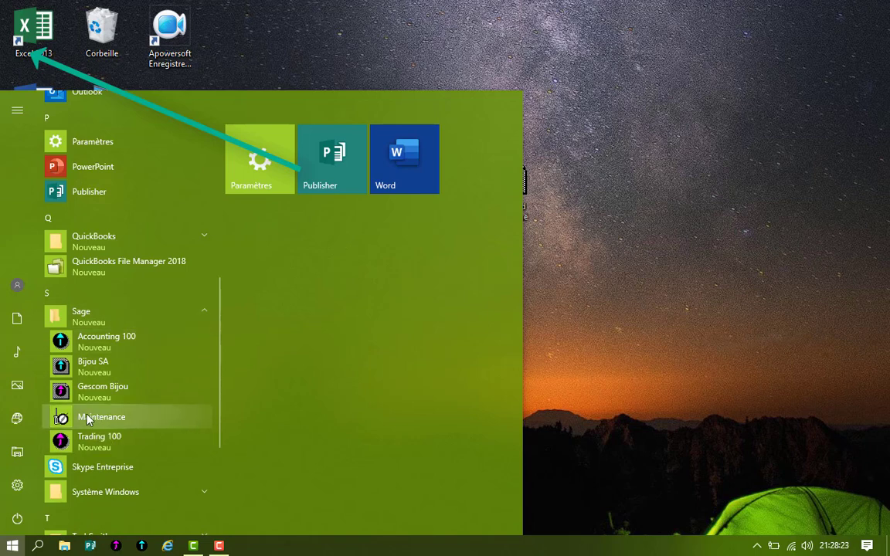
left_click(81, 418)
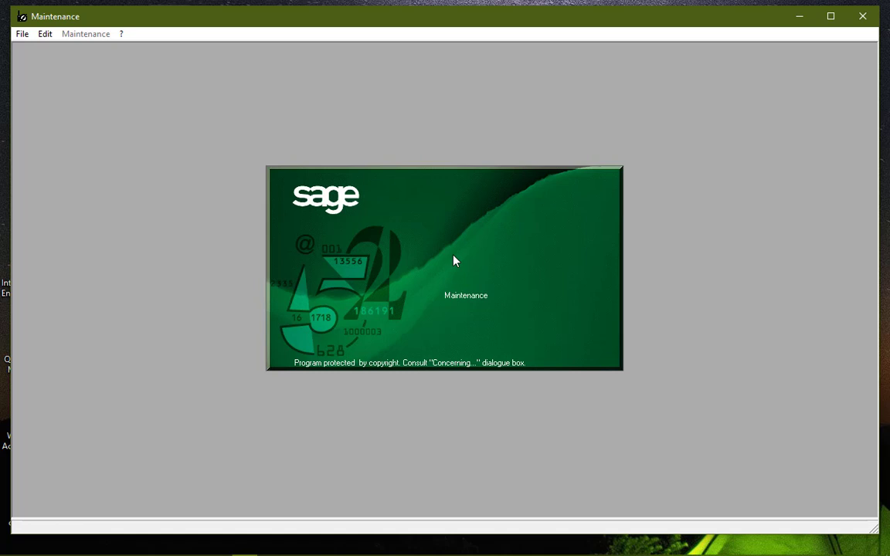
Open mbi and sons.mae from the Bureau folder in Maintenance, disconnecting its users and running the recommended File check.
left_click(23, 34)
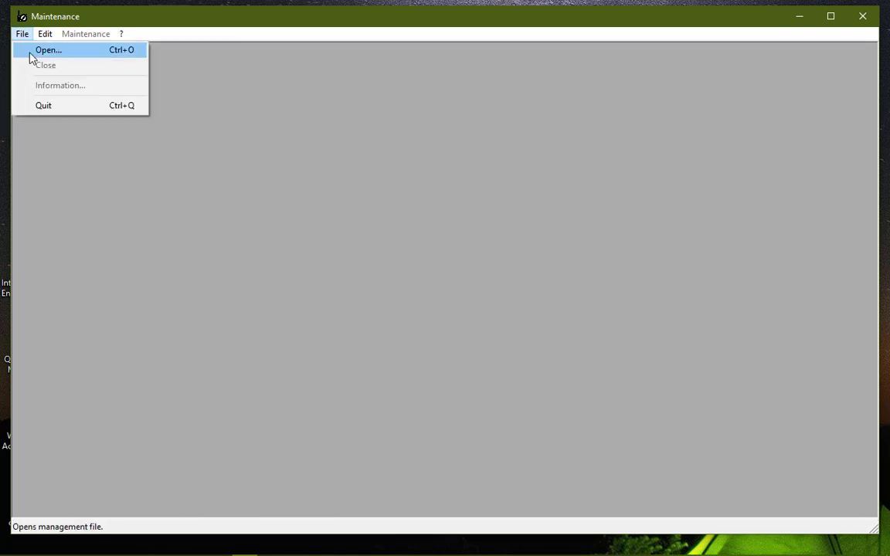
left_click(31, 53)
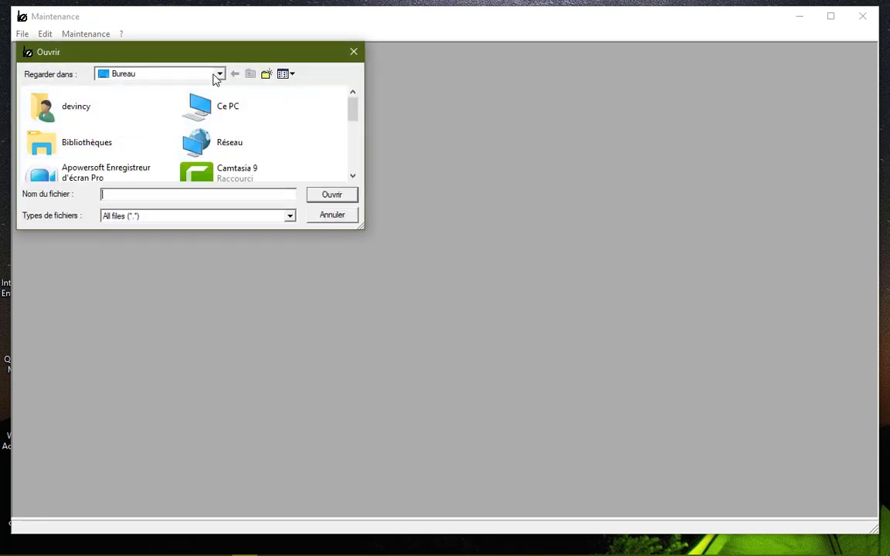
scroll(290, 142, "down", 3)
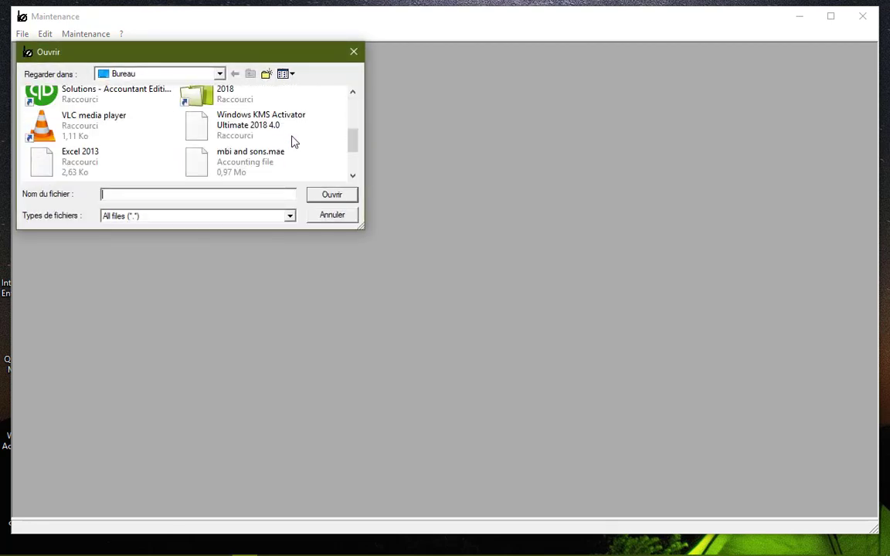
scroll(292, 145, "down", 1)
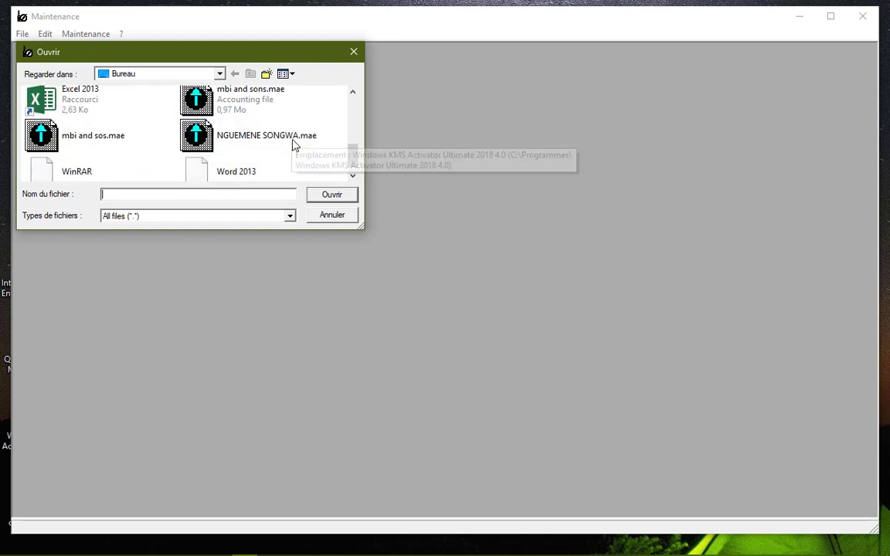
scroll(294, 144, "up", 4)
left_click(220, 74)
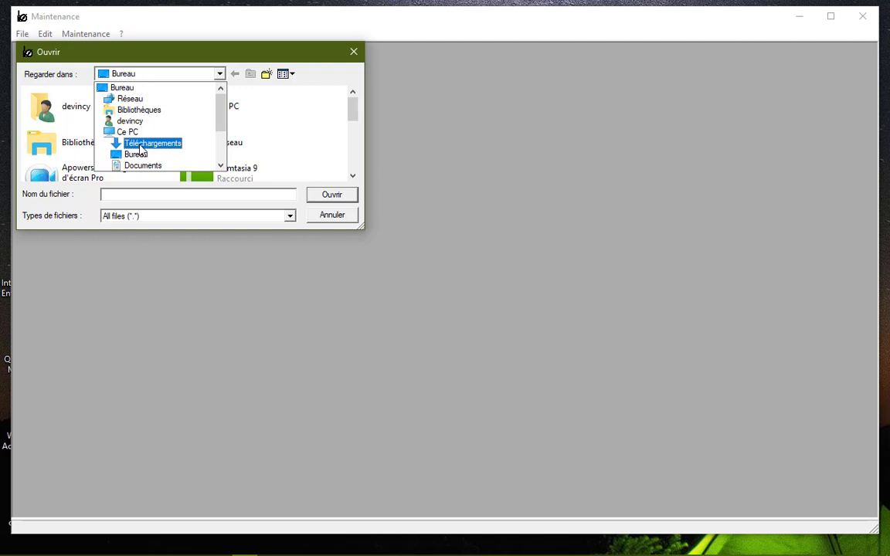
left_click(144, 165)
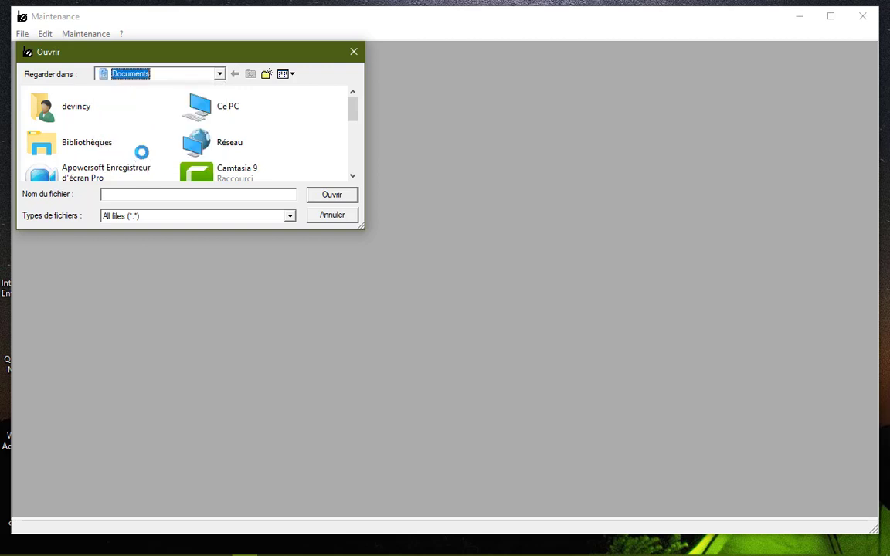
left_click(220, 74)
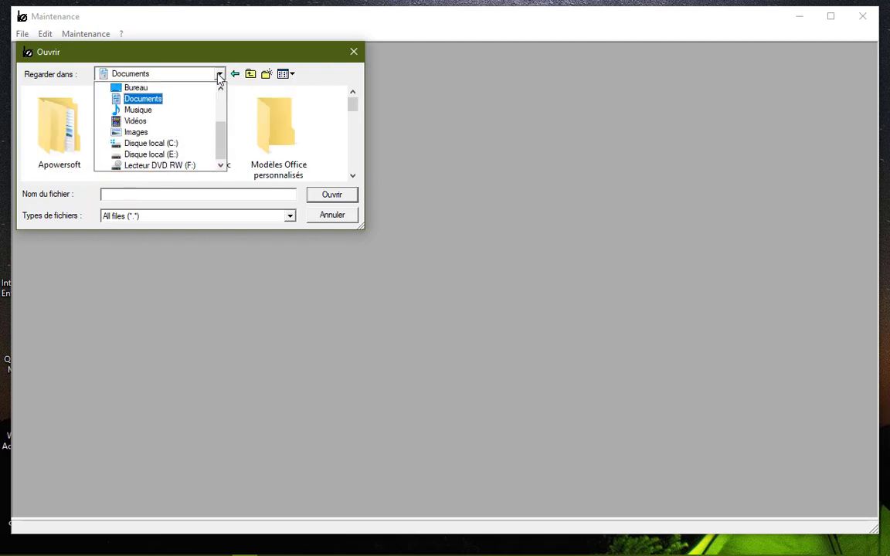
left_click(134, 89)
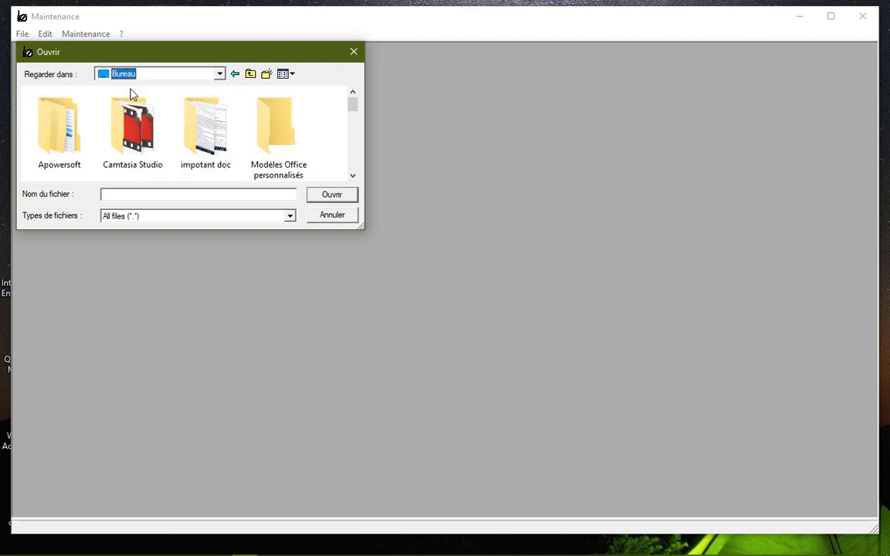
scroll(229, 140, "down", 1)
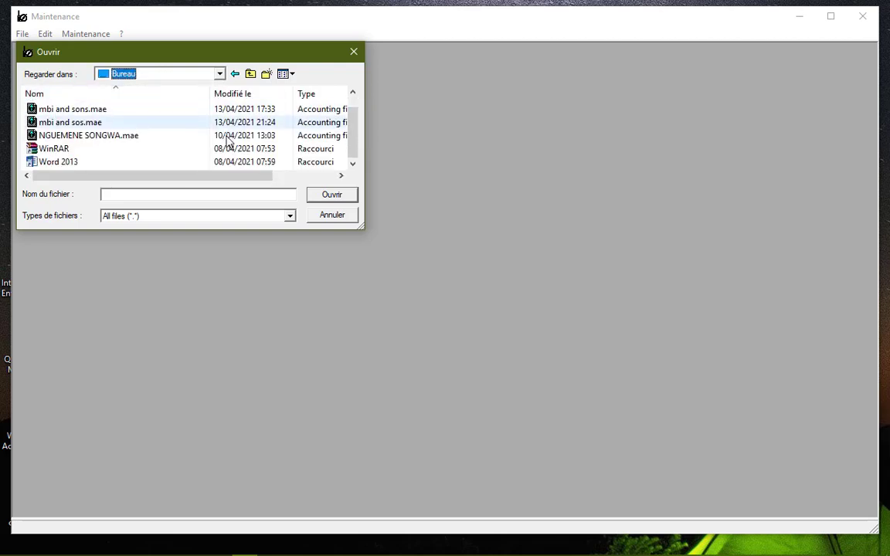
double_click(85, 113)
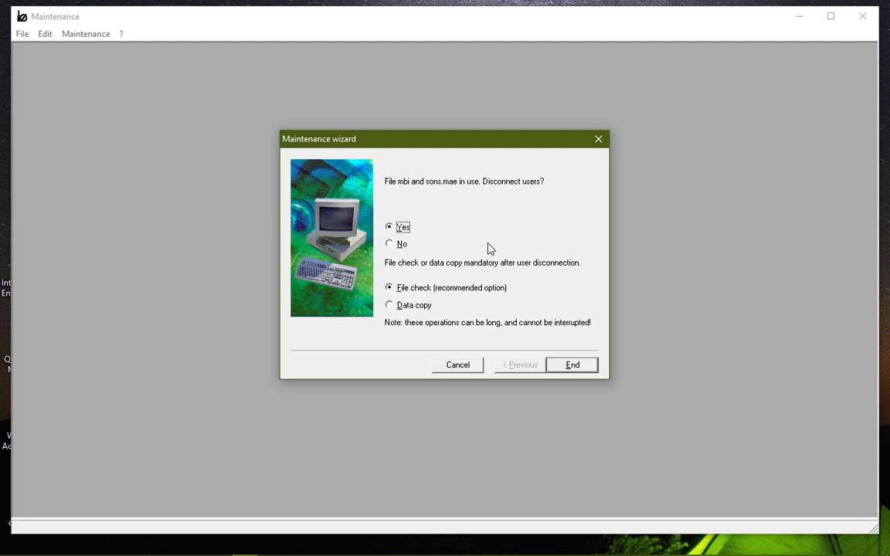
left_click(567, 366)
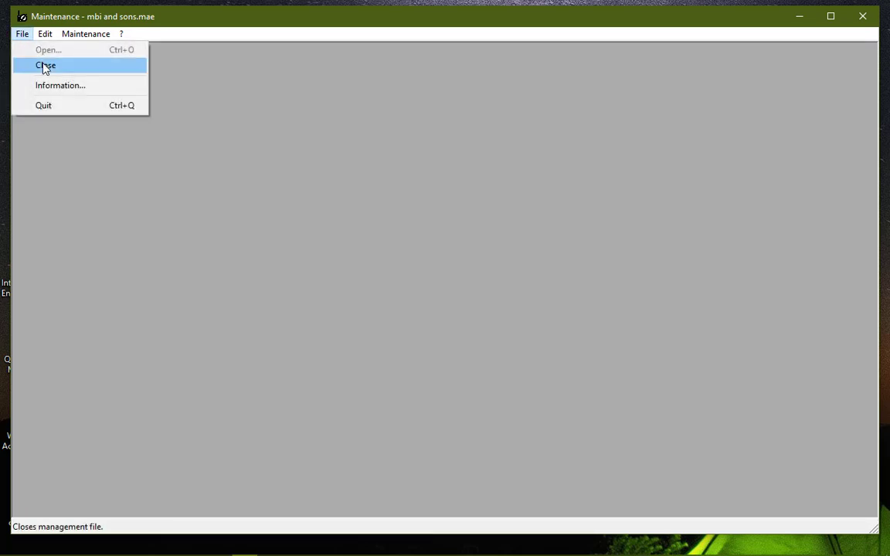
Close the mbi and sons.mae management file and quit Maintenance.
left_click(45, 66)
left_click(24, 35)
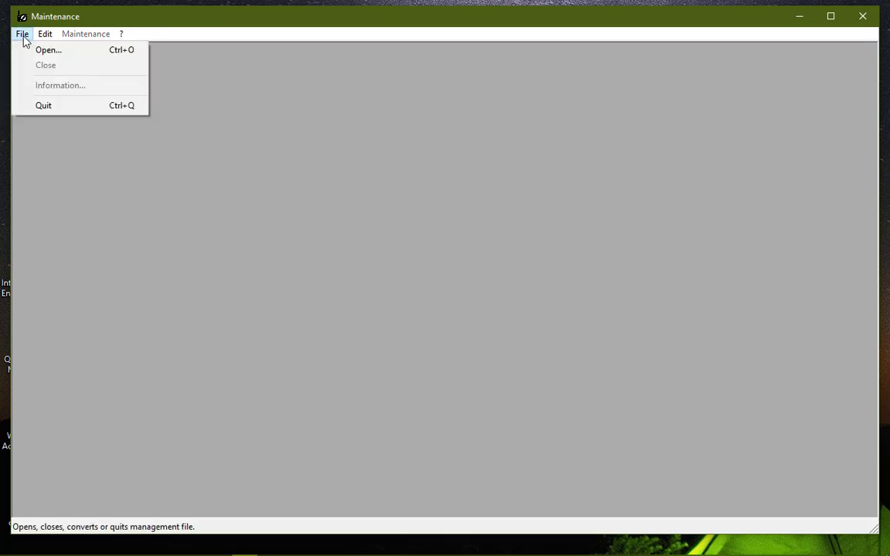
left_click(58, 109)
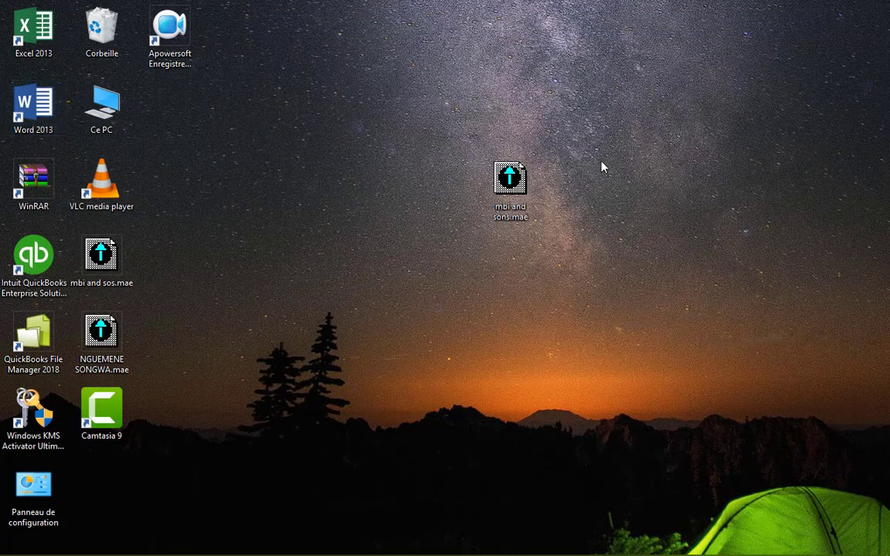
Open the mbi and sons.mae file from the desktop in Accounting 100.
left_click(510, 183)
double_click(511, 183)
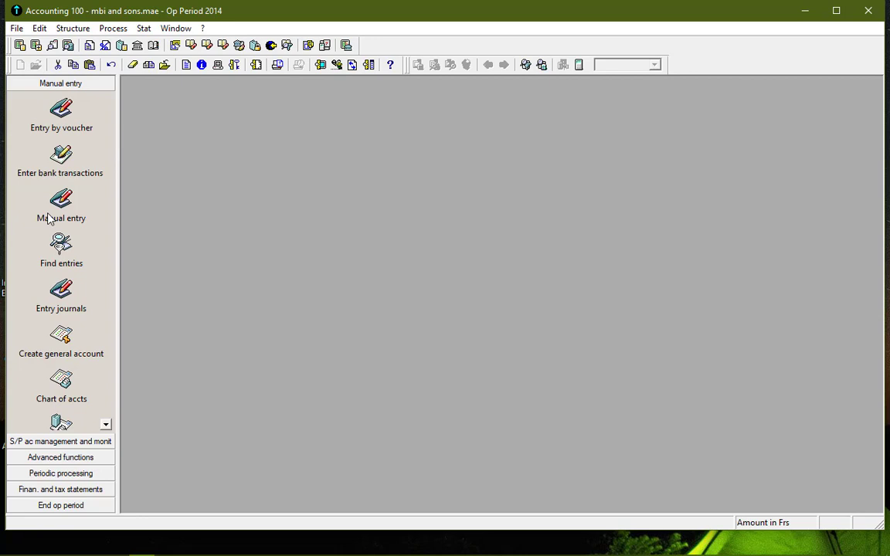
left_click(16, 29)
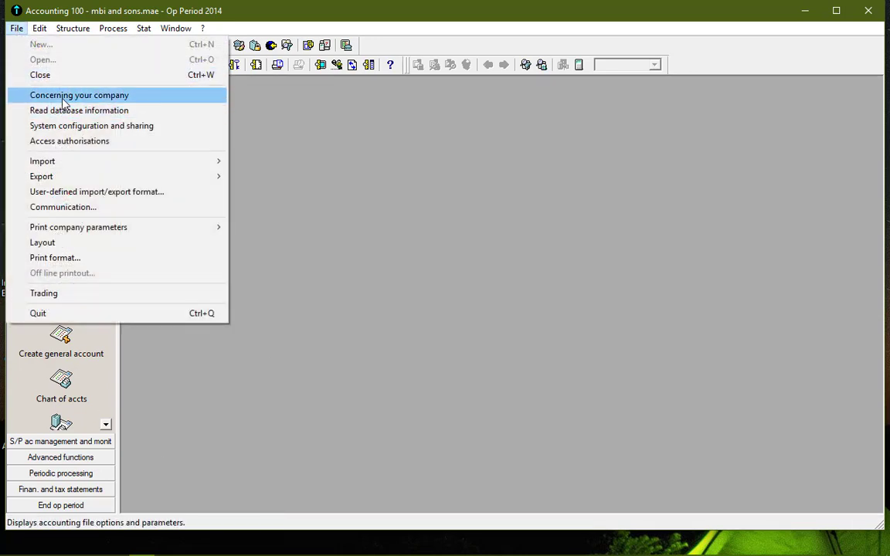
left_click(258, 70)
left_click(113, 28)
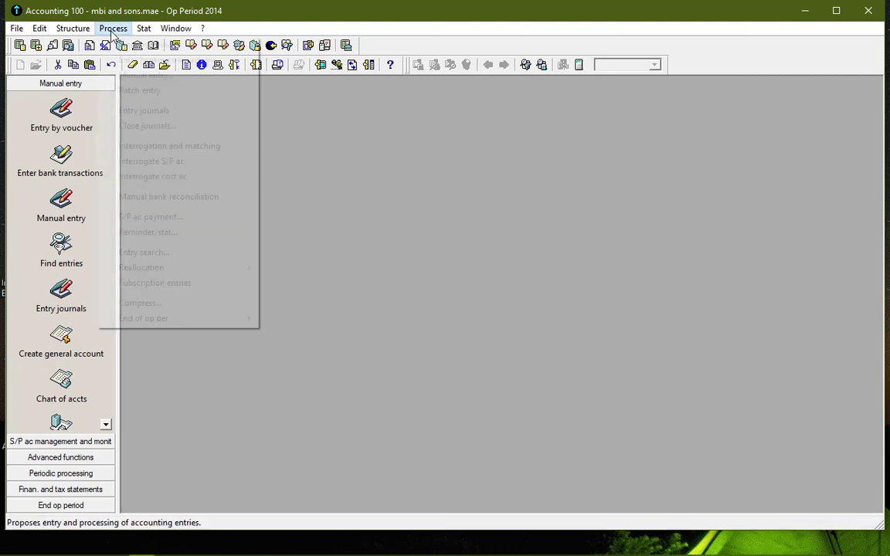
left_click(72, 30)
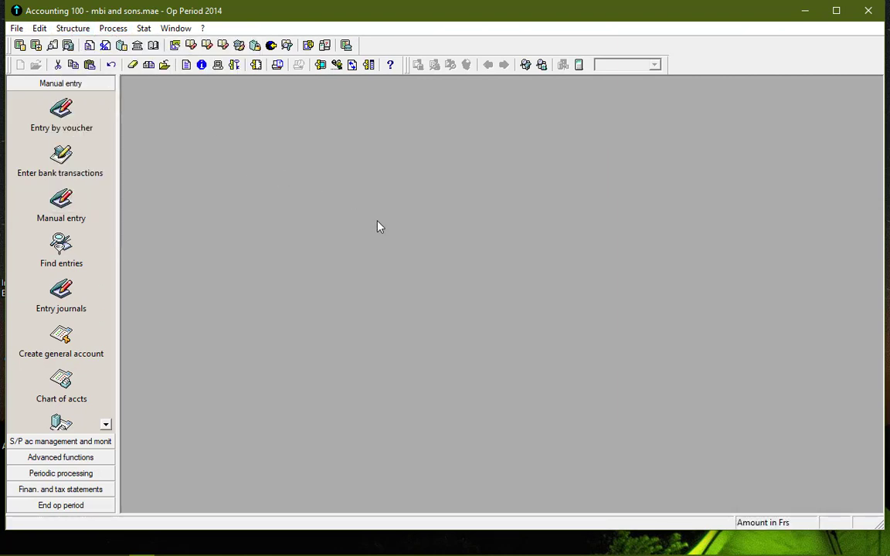